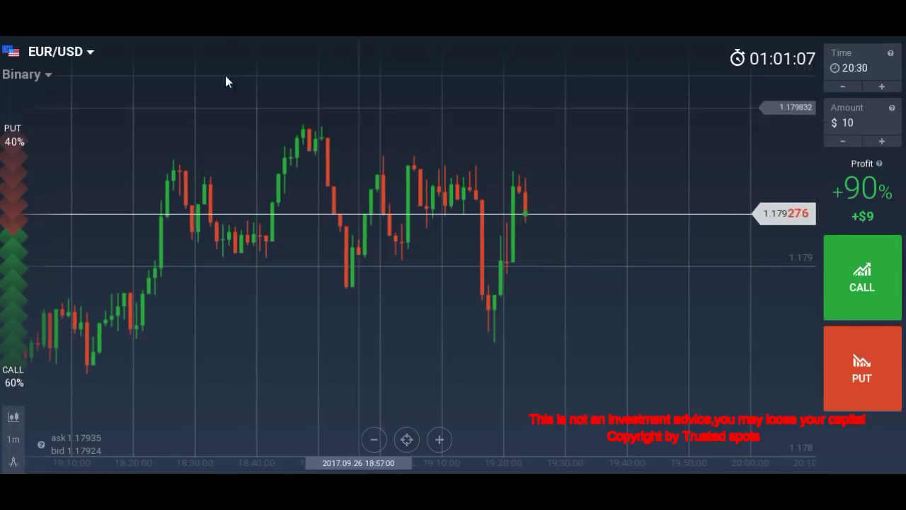
- Open the CHART GRIDS panel to see the one- to four-chart layouts
{"action": "left_click", "coordinate": [85, 51]}
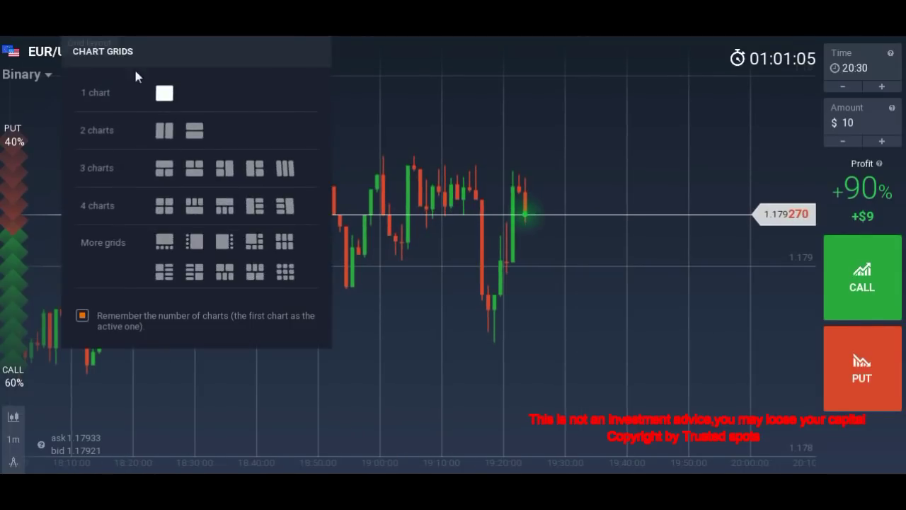
- Switch to the two-chart vertical layout and set the right chart to EUR/USD Binary
{"action": "left_click", "coordinate": [166, 131]}
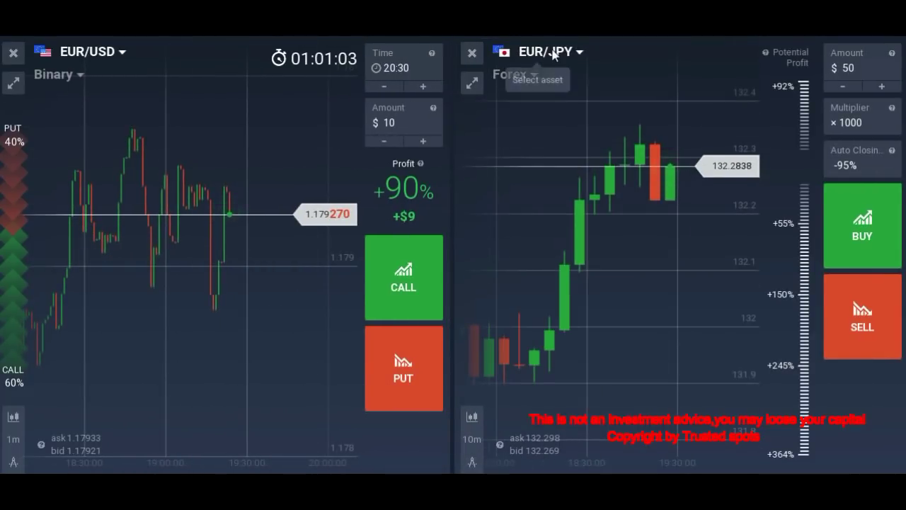
{"action": "left_click", "coordinate": [554, 55]}
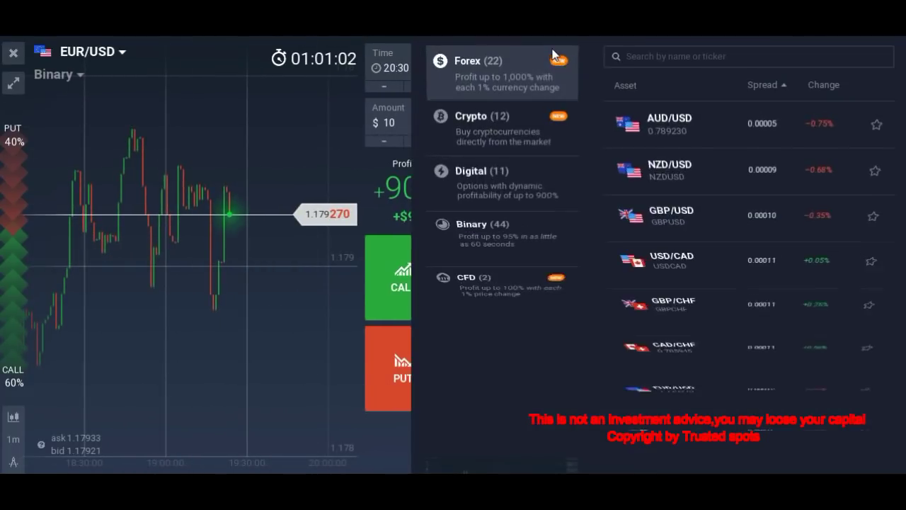
{"action": "left_click", "coordinate": [519, 241]}
{"action": "left_click", "coordinate": [690, 223]}
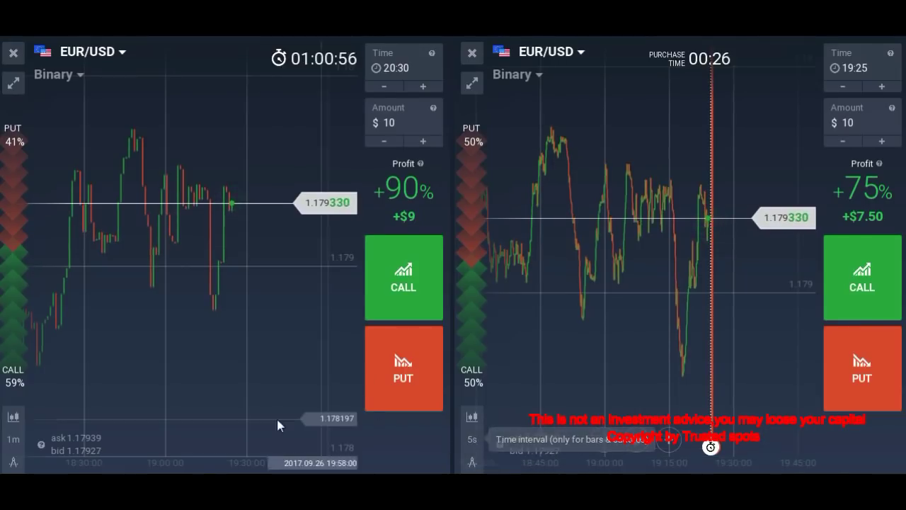
- Zoom both EUR/USD charts to larger candles and open the left chart's asset list
{"action": "scroll", "coordinate": [232, 346], "scroll_direction": "up", "scroll_amount": 5}
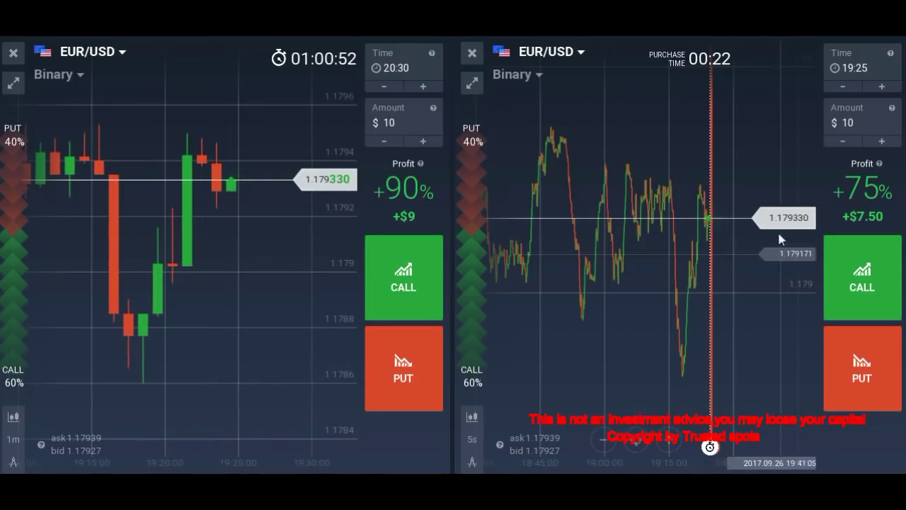
{"action": "scroll", "coordinate": [704, 307], "scroll_direction": "up", "scroll_amount": 5}
{"action": "scroll", "coordinate": [665, 265], "scroll_direction": "up", "scroll_amount": 4}
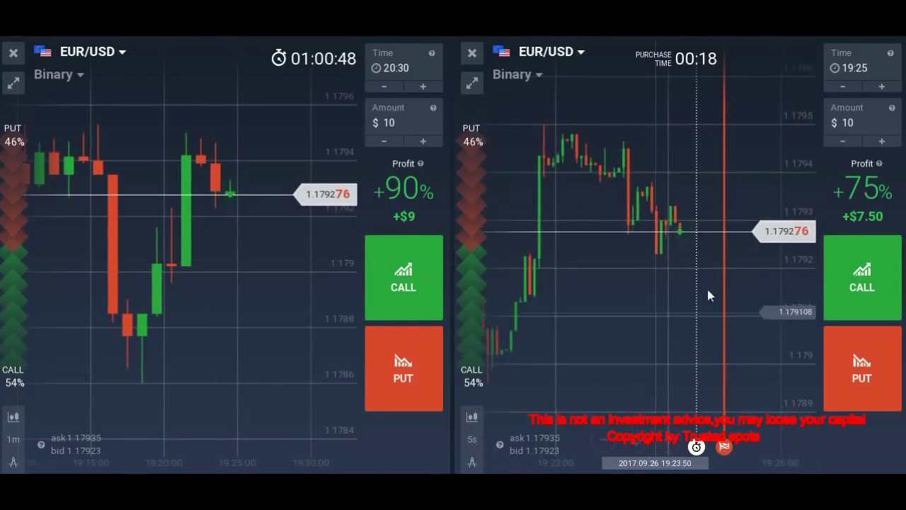
{"action": "scroll", "coordinate": [240, 276], "scroll_direction": "down", "scroll_amount": 3}
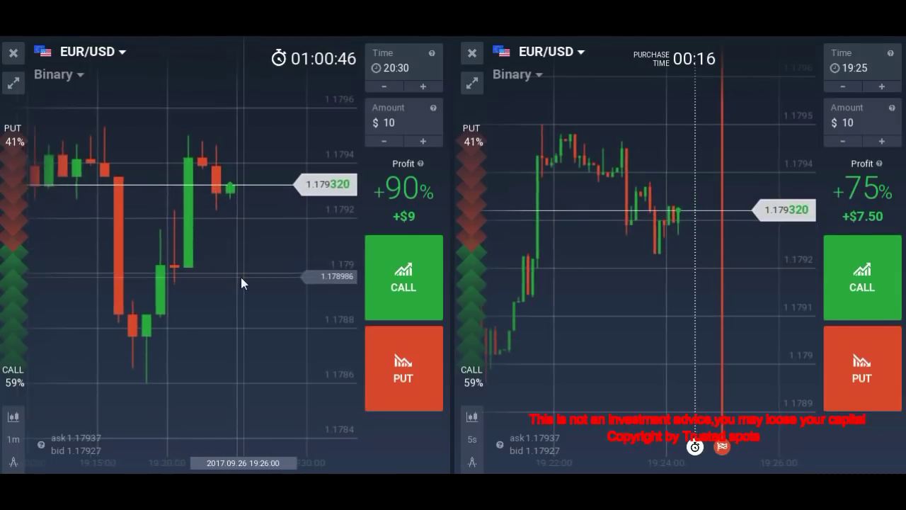
{"action": "scroll", "coordinate": [218, 293], "scroll_direction": "down", "scroll_amount": 4}
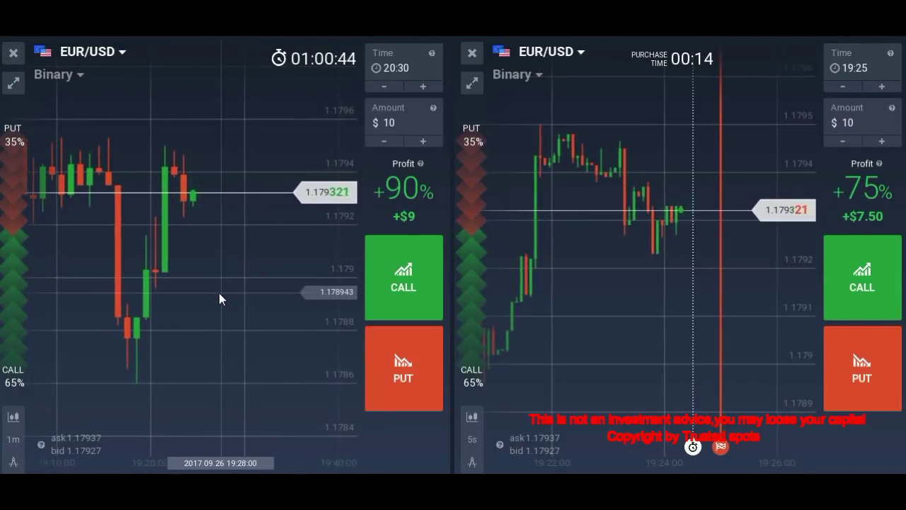
{"action": "scroll", "coordinate": [219, 292], "scroll_direction": "up", "scroll_amount": 5}
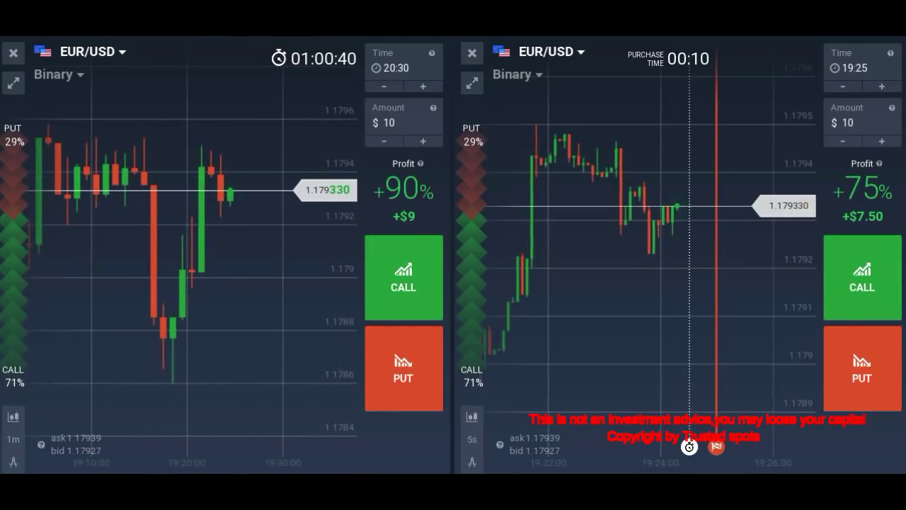
{"action": "left_click", "coordinate": [104, 57]}
- Set the left chart to AUD/USD with 1-minute candles
{"action": "left_click", "coordinate": [273, 163]}
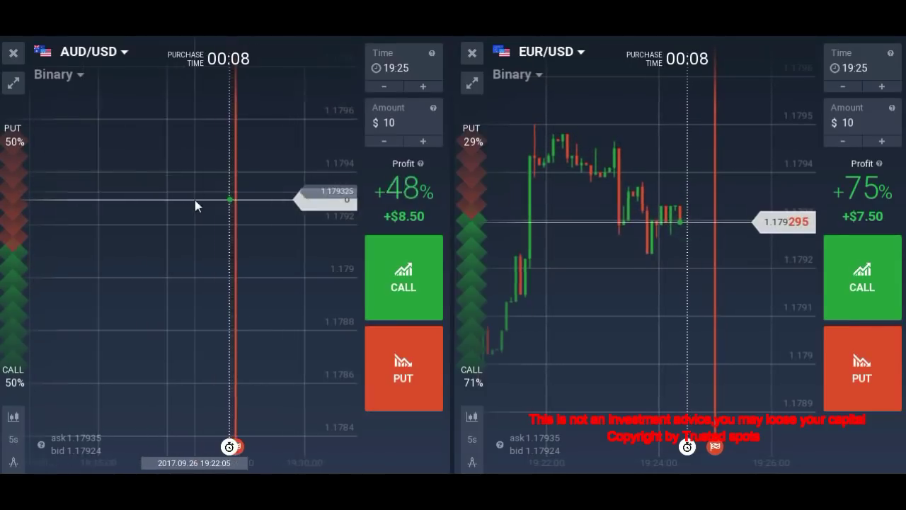
{"action": "left_click", "coordinate": [13, 439]}
{"action": "left_click", "coordinate": [62, 374]}
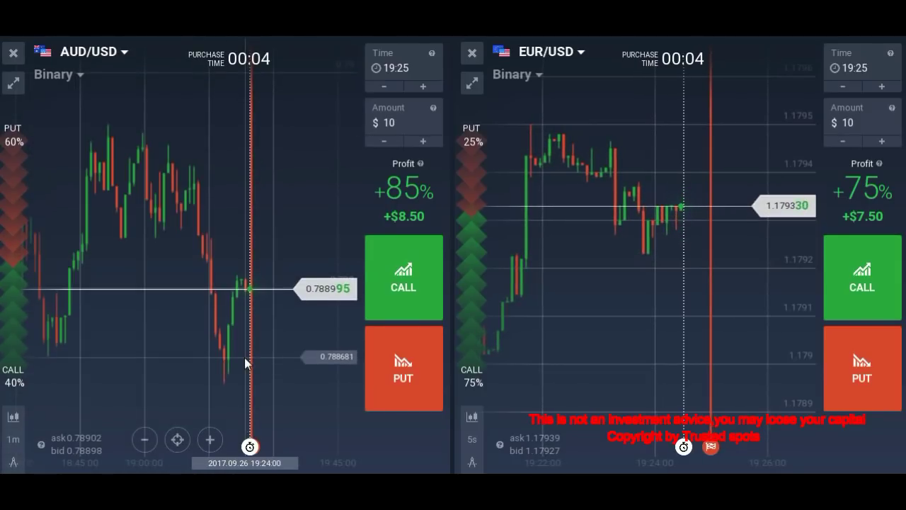
{"action": "scroll", "coordinate": [245, 358], "scroll_direction": "up", "scroll_amount": 3}
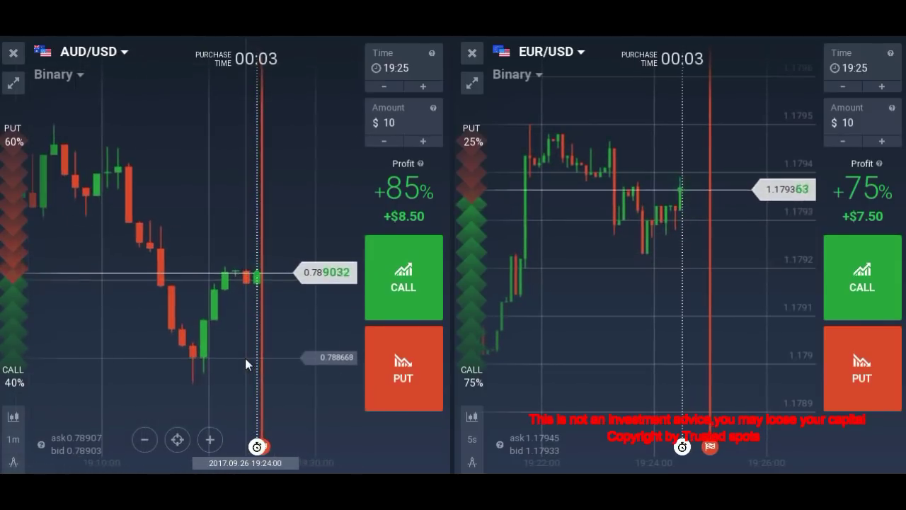
- Set the right chart to AUD/USD with 5-second candles and widen the left chart
{"action": "left_click", "coordinate": [536, 54]}
{"action": "left_click", "coordinate": [668, 170]}
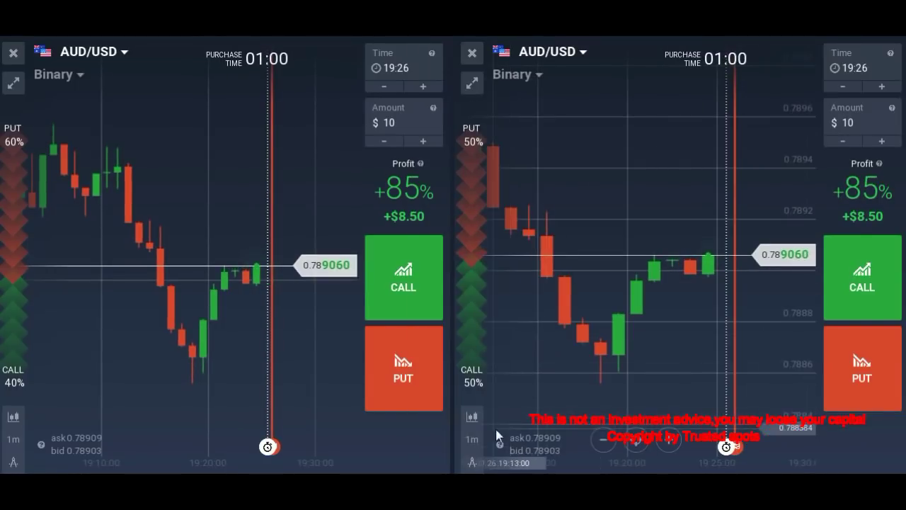
{"action": "left_click", "coordinate": [471, 439]}
{"action": "left_click", "coordinate": [541, 263]}
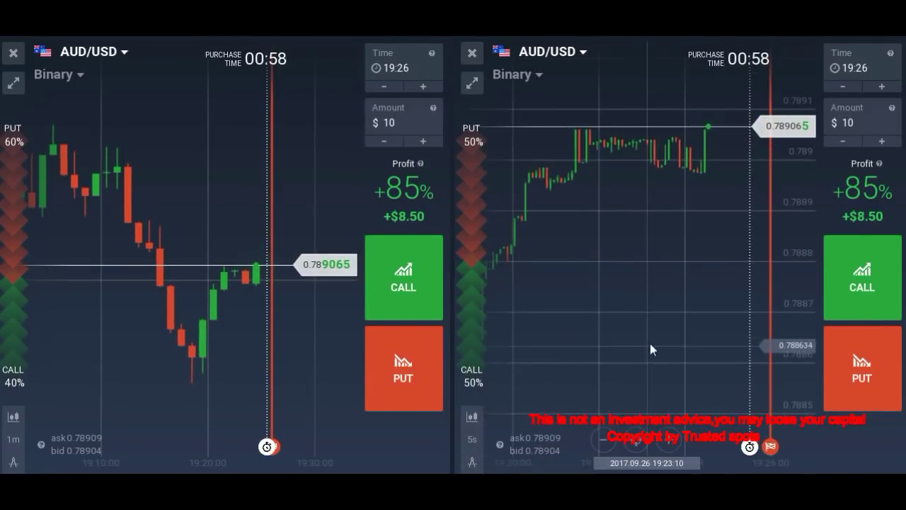
{"action": "scroll", "coordinate": [721, 354], "scroll_direction": "up", "scroll_amount": 3}
{"action": "left_click_drag", "start_coordinate": [460, 182], "coordinate": [542, 201]}
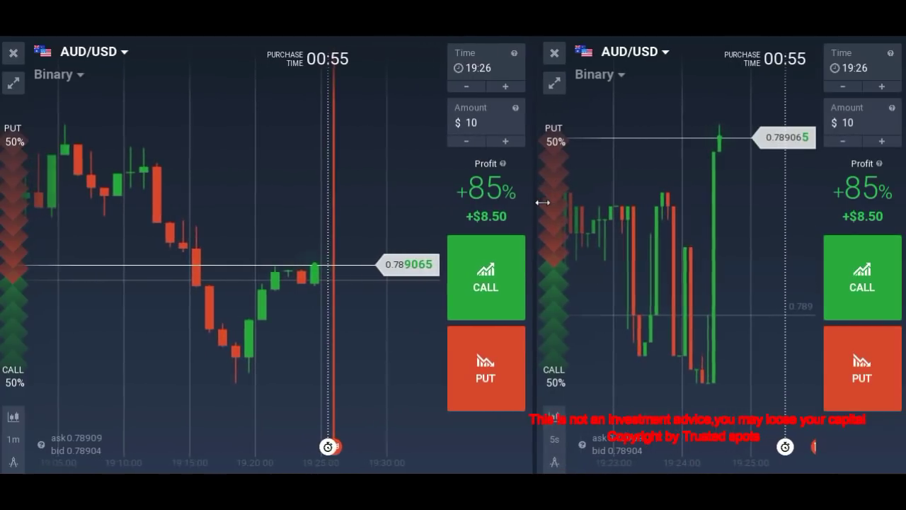
- Push the left chart's expiry later to 20:30, paying 89% profit
{"action": "left_click", "coordinate": [511, 87]}
{"action": "left_click", "coordinate": [511, 87]}
{"action": "left_click", "coordinate": [511, 87]}
{"action": "left_click", "coordinate": [511, 87]}
{"action": "left_click", "coordinate": [511, 87]}
{"action": "left_click", "coordinate": [511, 87]}
{"action": "left_click", "coordinate": [511, 87]}
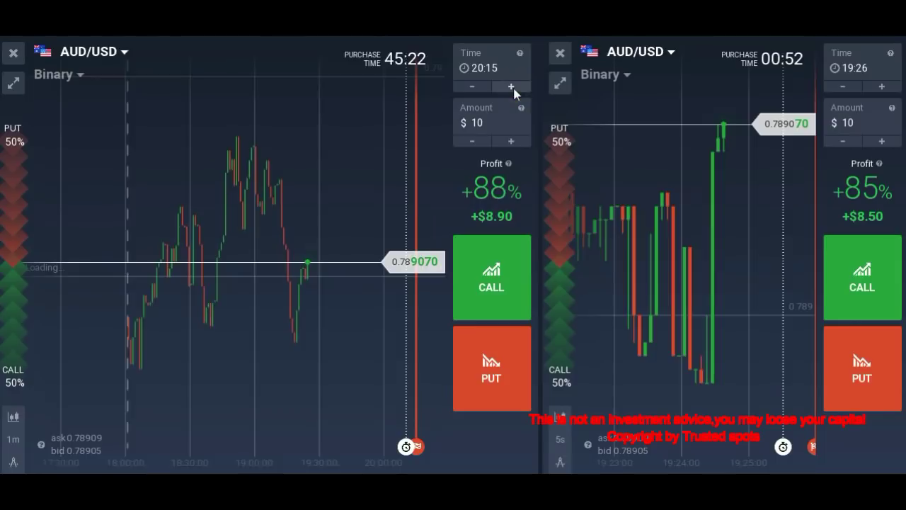
{"action": "left_click", "coordinate": [511, 87]}
- Zoom and pan both charts to frame the most recent AUD/USD candles
{"action": "scroll", "coordinate": [263, 306], "scroll_direction": "up", "scroll_amount": 3}
{"action": "left_click_drag", "start_coordinate": [292, 356], "coordinate": [239, 331]}
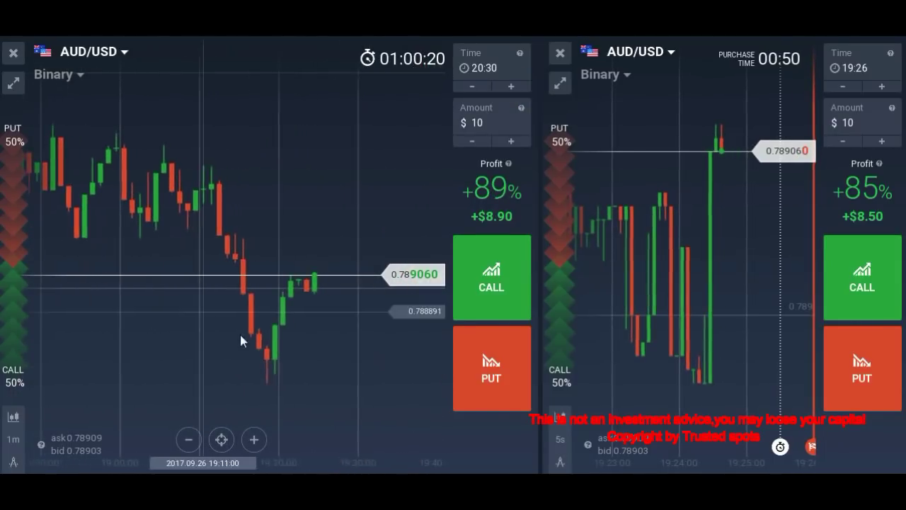
{"action": "scroll", "coordinate": [323, 373], "scroll_direction": "up", "scroll_amount": 2}
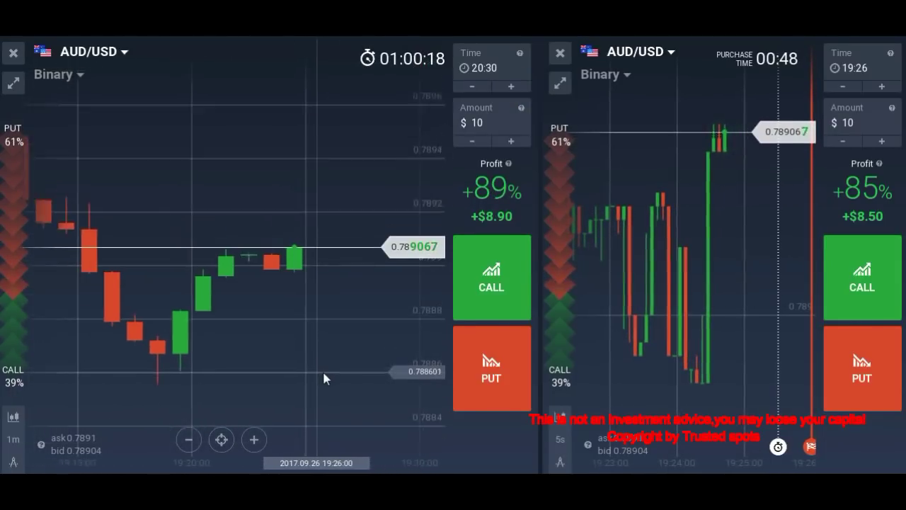
{"action": "scroll", "coordinate": [309, 371], "scroll_direction": "up", "scroll_amount": 2}
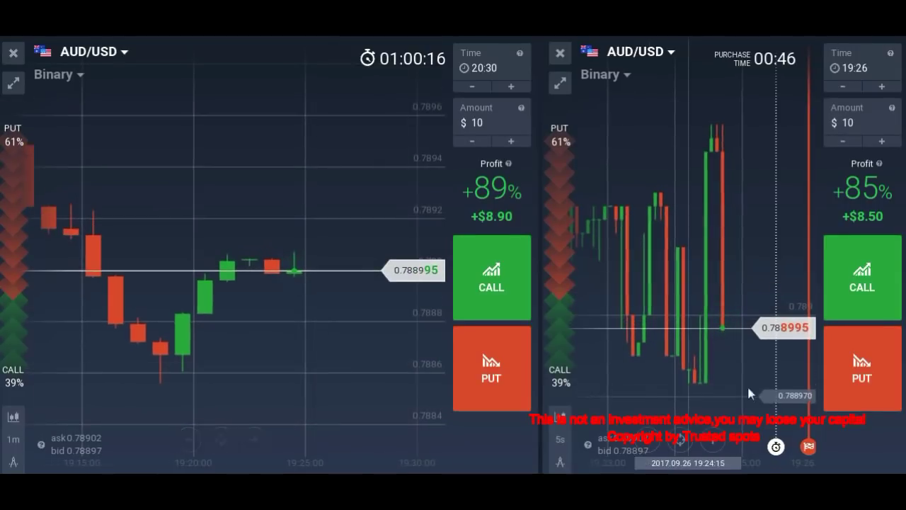
{"action": "scroll", "coordinate": [769, 386], "scroll_direction": "up", "scroll_amount": 2}
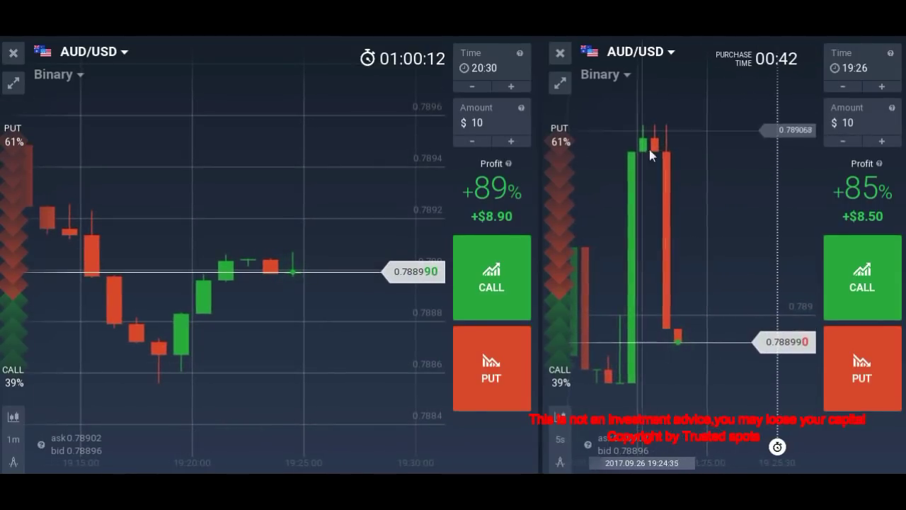
{"action": "scroll", "coordinate": [721, 282], "scroll_direction": "down", "scroll_amount": 3}
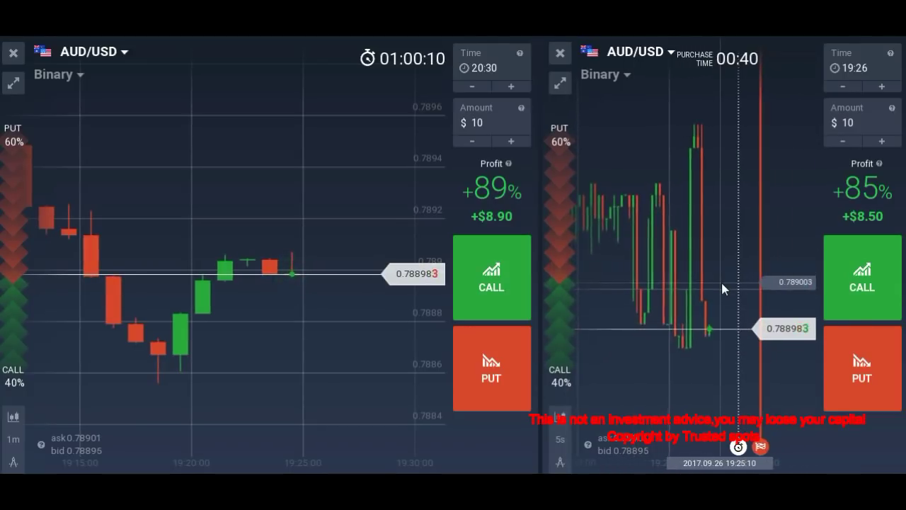
{"action": "scroll", "coordinate": [721, 281], "scroll_direction": "up", "scroll_amount": 3}
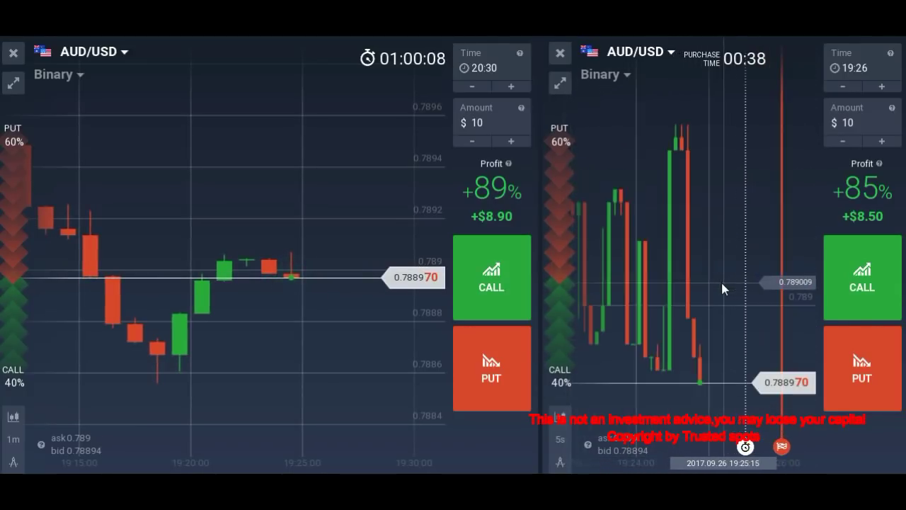
{"action": "scroll", "coordinate": [720, 279], "scroll_direction": "up", "scroll_amount": 2}
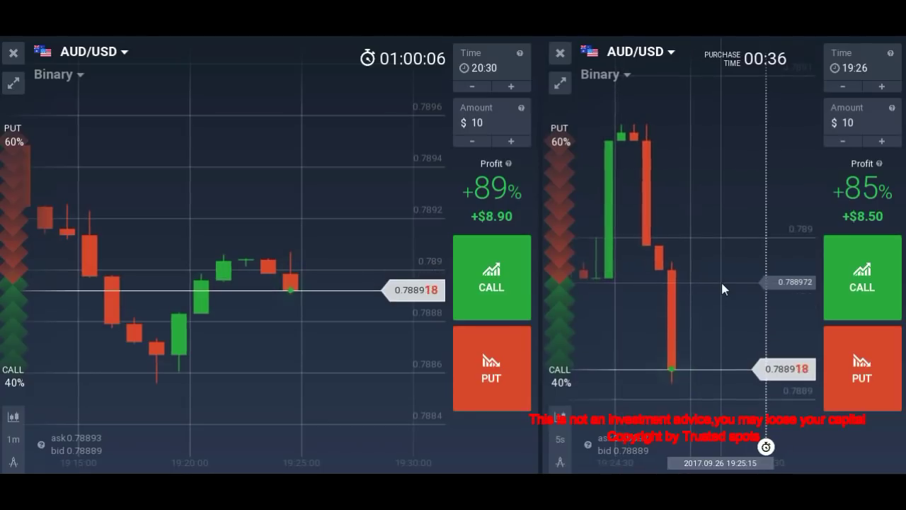
{"action": "scroll", "coordinate": [720, 283], "scroll_direction": "down", "scroll_amount": 2}
{"action": "left_click_drag", "start_coordinate": [621, 303], "coordinate": [715, 333]}
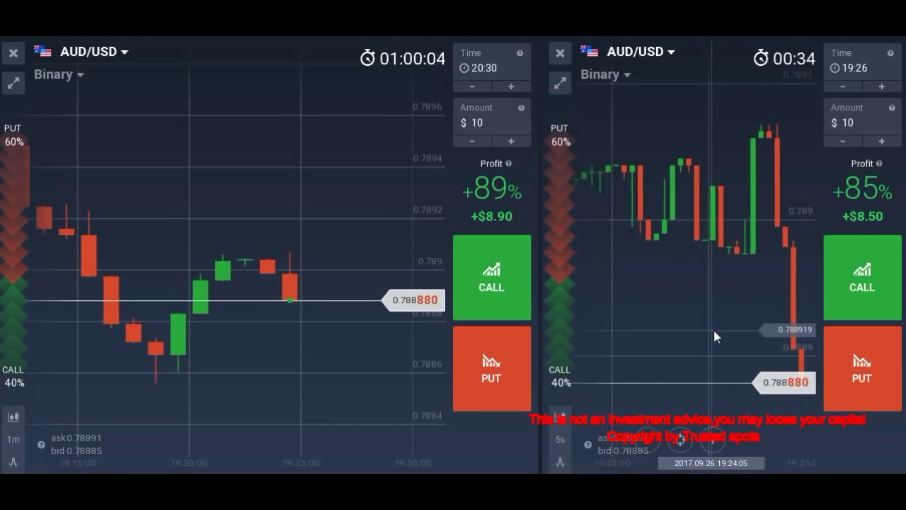
{"action": "scroll", "coordinate": [255, 370], "scroll_direction": "down", "scroll_amount": 2}
{"action": "scroll", "coordinate": [254, 370], "scroll_direction": "up", "scroll_amount": 2}
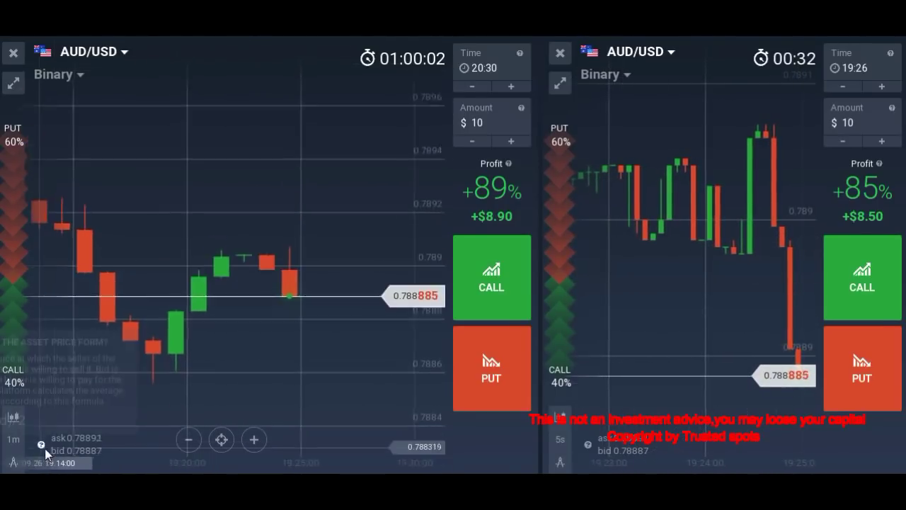
- Draw a horizontal support line at about 0.789 on the left chart
{"action": "left_click", "coordinate": [5, 465]}
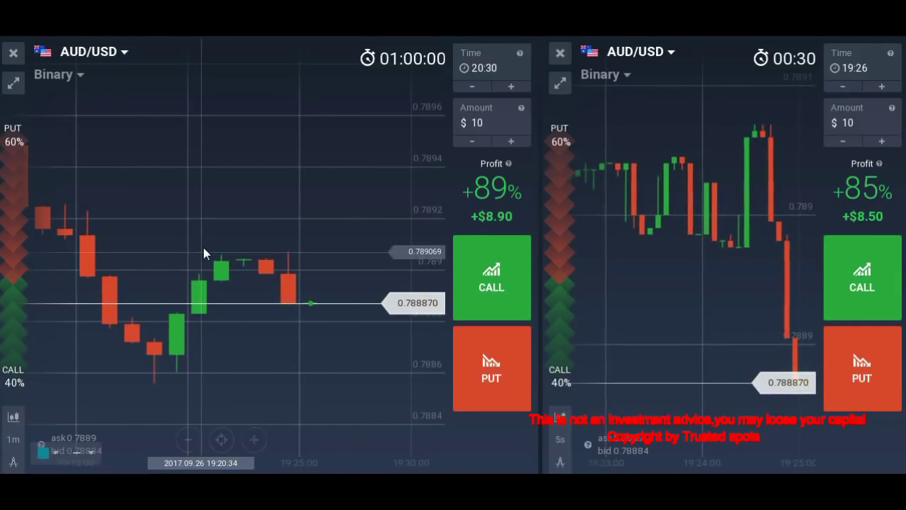
{"action": "left_click", "coordinate": [220, 260]}
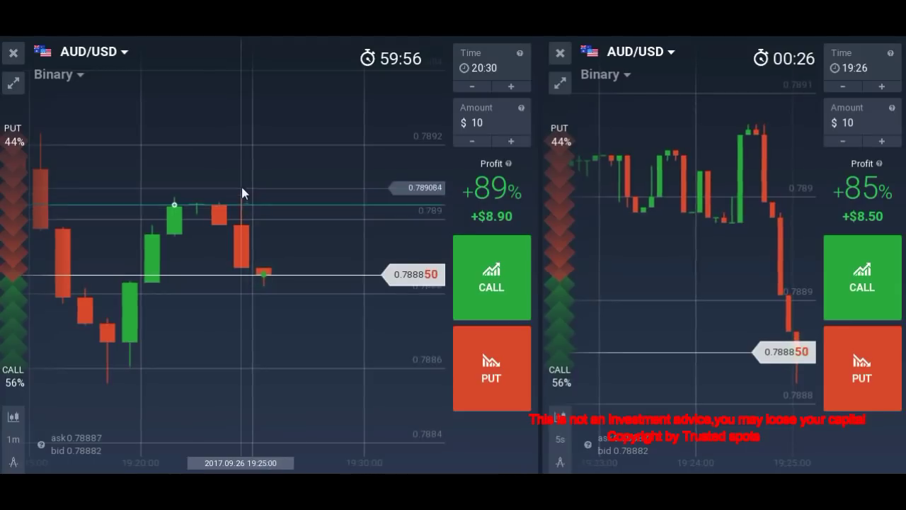
{"action": "scroll", "coordinate": [711, 259], "scroll_direction": "up", "scroll_amount": 3}
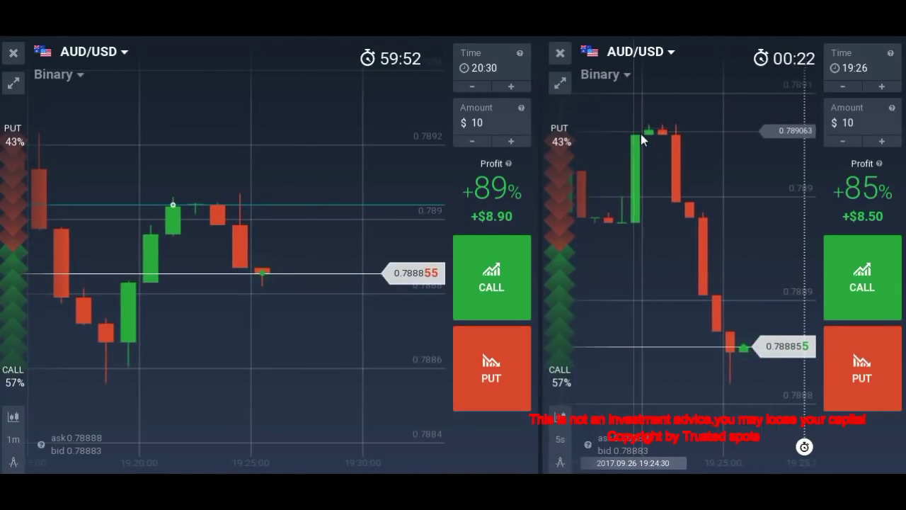
- Move the chart divider left so the right AUD/USD chart gets more width
{"action": "left_click_drag", "start_coordinate": [546, 192], "coordinate": [481, 191]}
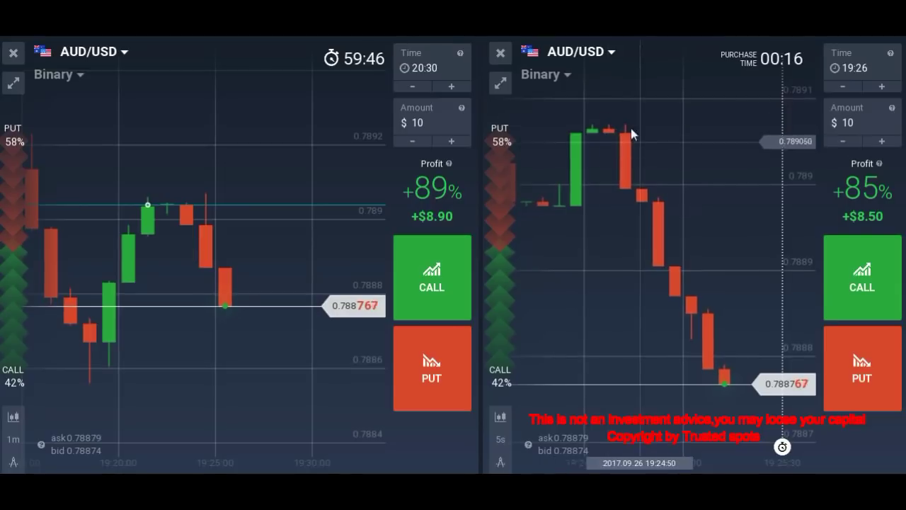
{"action": "scroll", "coordinate": [683, 251], "scroll_direction": "down", "scroll_amount": 3}
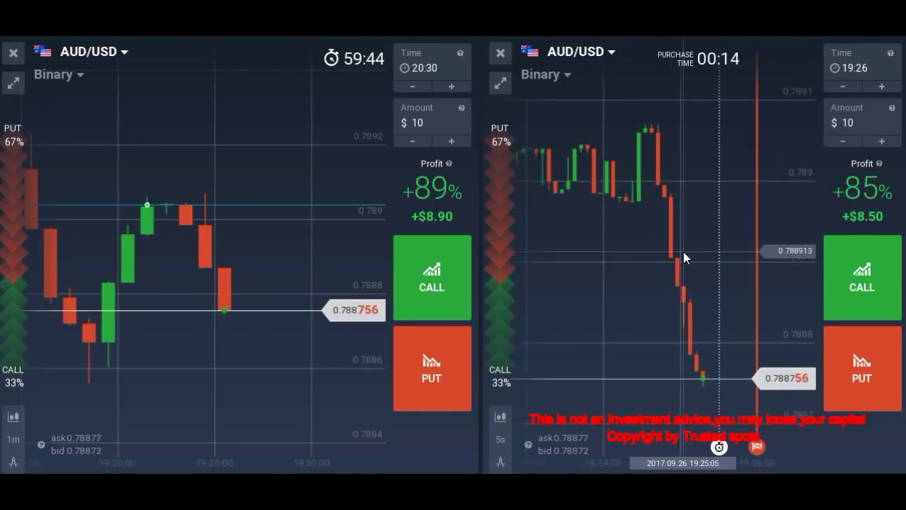
{"action": "scroll", "coordinate": [695, 285], "scroll_direction": "down", "scroll_amount": 2}
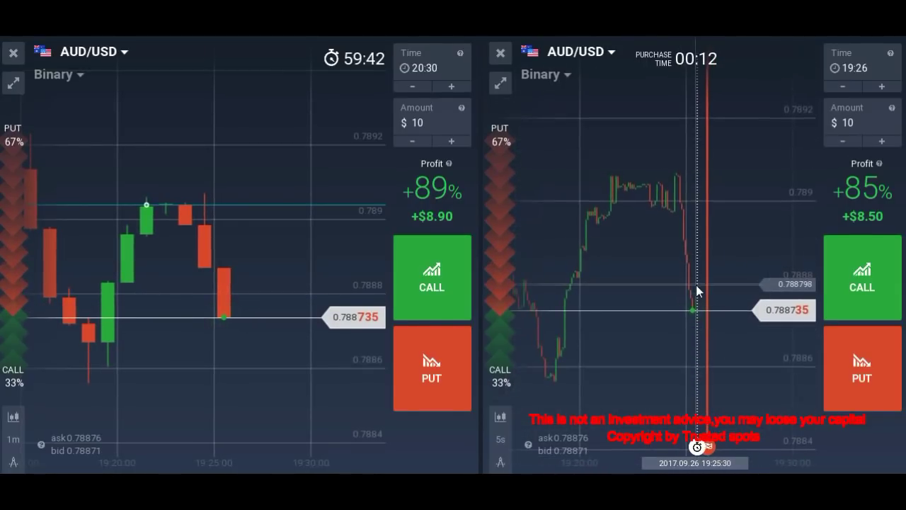
{"action": "scroll", "coordinate": [710, 333], "scroll_direction": "up", "scroll_amount": 5}
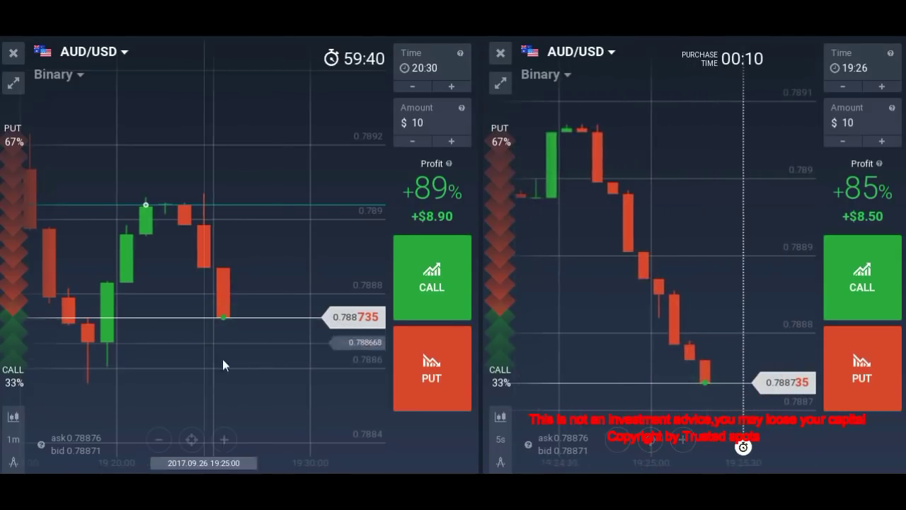
{"action": "scroll", "coordinate": [233, 365], "scroll_direction": "down", "scroll_amount": 3}
{"action": "scroll", "coordinate": [245, 369], "scroll_direction": "up", "scroll_amount": 3}
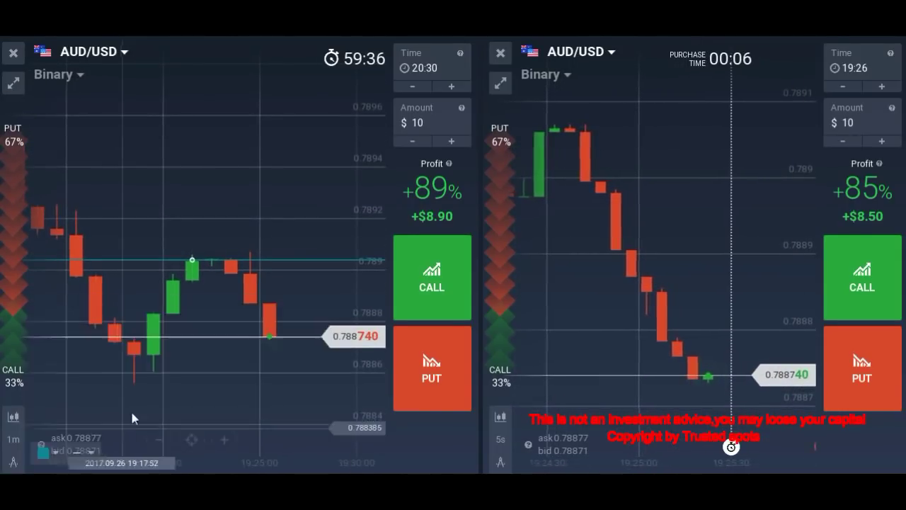
- Draw two horizontal support lines just below the recent lows, around 0.7886
{"action": "mouse_move", "coordinate": [12, 461]}
{"action": "left_click", "coordinate": [87, 393]}
{"action": "left_click", "coordinate": [129, 349]}
{"action": "left_click", "coordinate": [54, 406]}
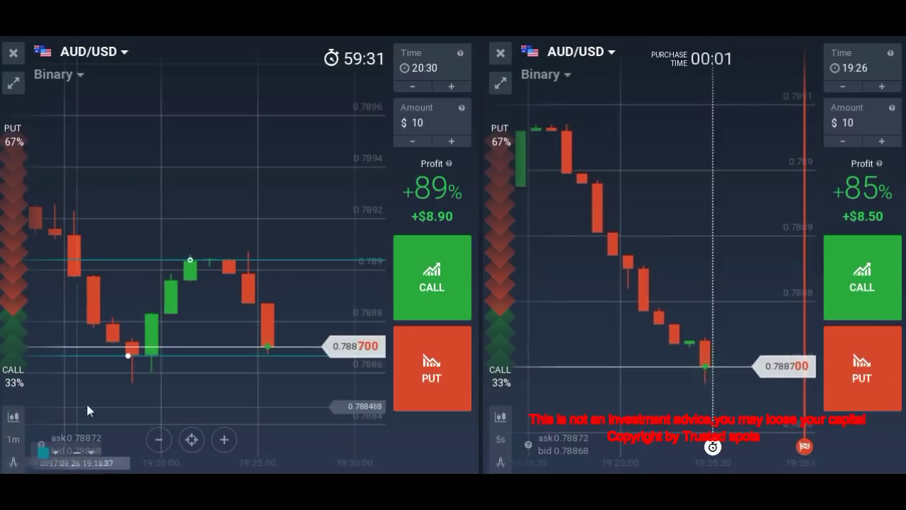
{"action": "left_click", "coordinate": [123, 370]}
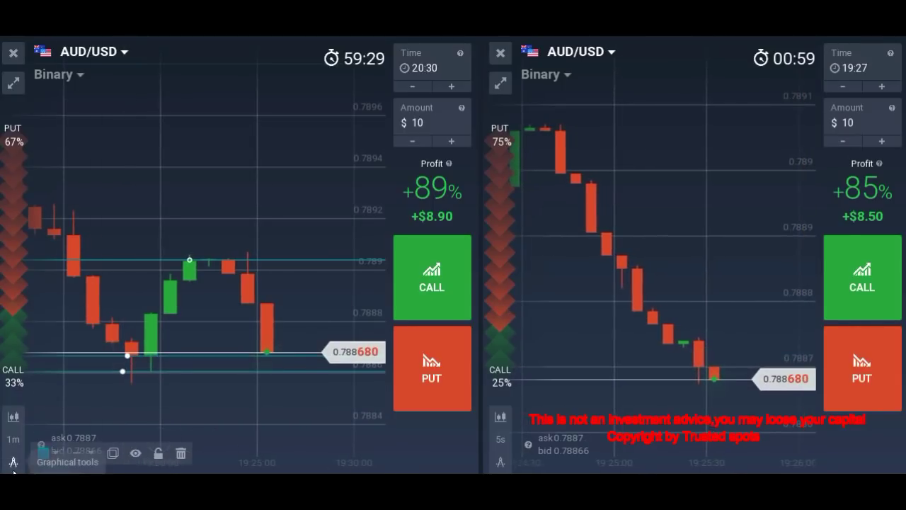
{"action": "mouse_move", "coordinate": [12, 461]}
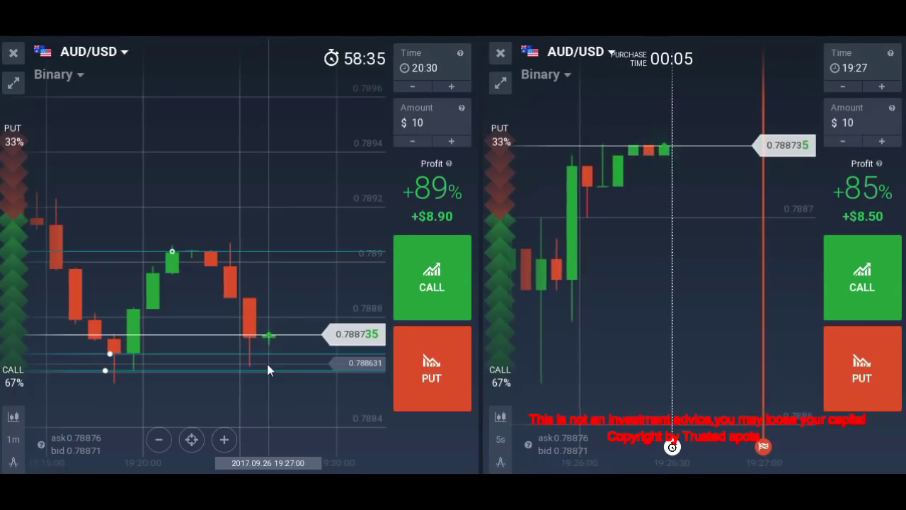
{"action": "scroll", "coordinate": [266, 361], "scroll_direction": "down", "scroll_amount": 2}
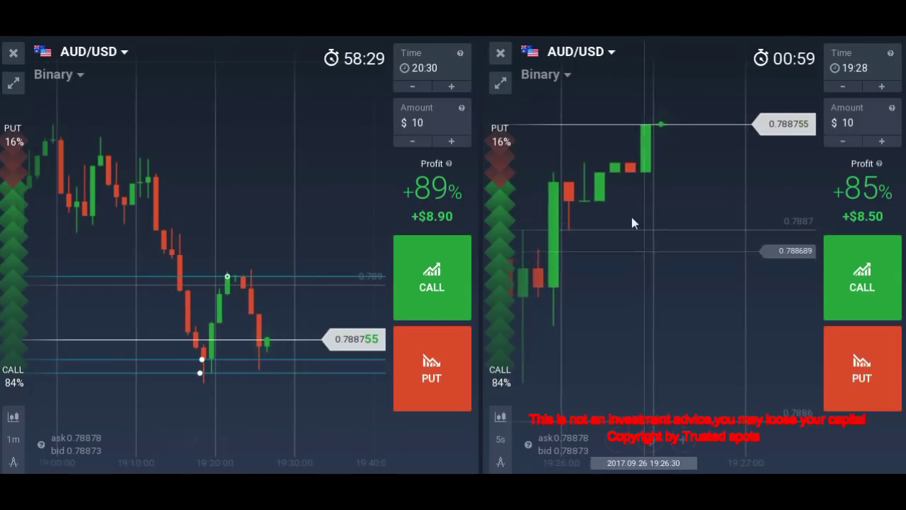
- Widen the left chart again and zoom it onto the 19:20–19:35 candles
{"action": "left_click_drag", "start_coordinate": [488, 195], "coordinate": [556, 205]}
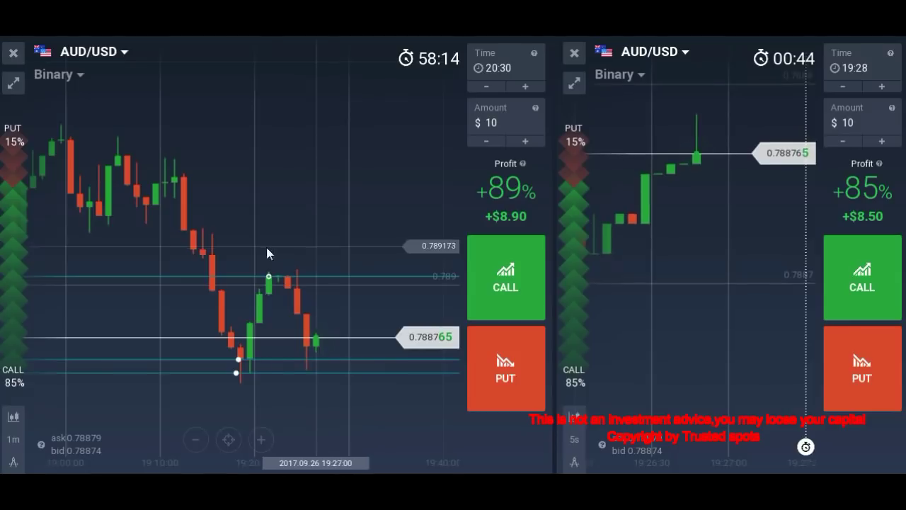
{"action": "scroll", "coordinate": [363, 388], "scroll_direction": "down", "scroll_amount": 3}
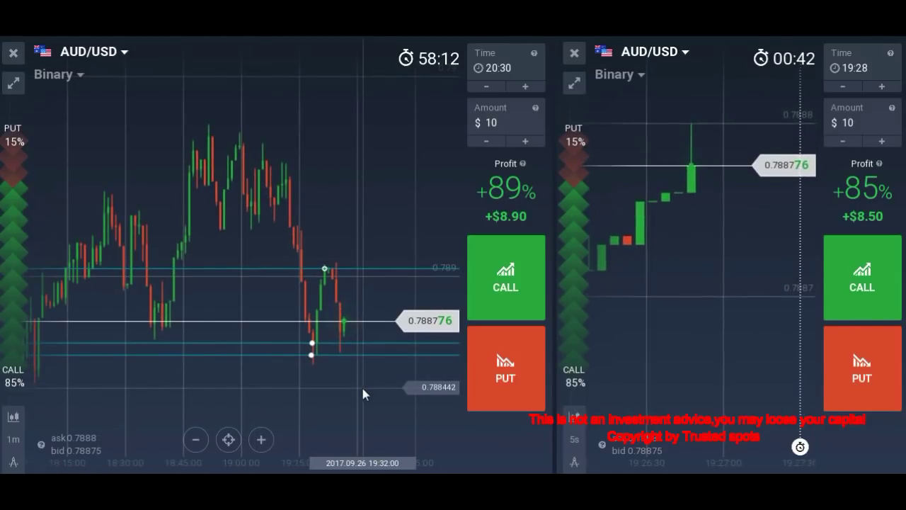
{"action": "scroll", "coordinate": [170, 399], "scroll_direction": "up", "scroll_amount": 3}
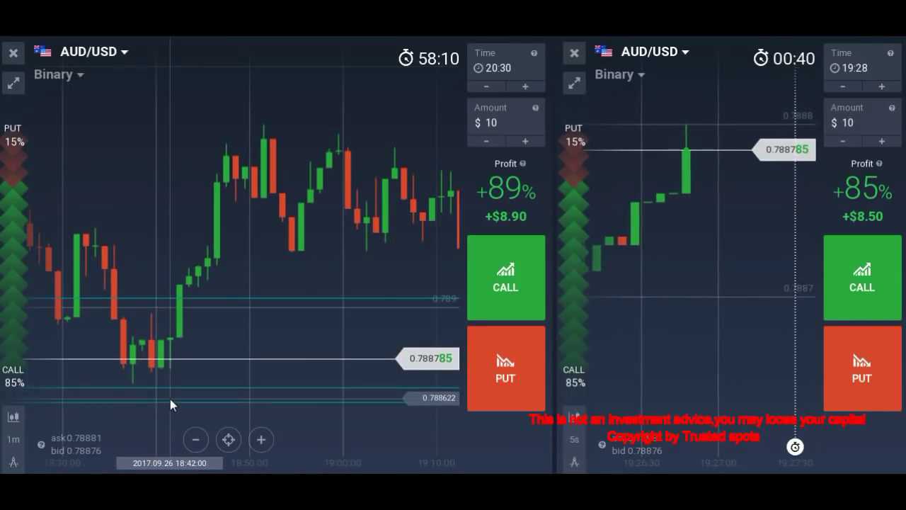
{"action": "scroll", "coordinate": [304, 401], "scroll_direction": "down", "scroll_amount": 3}
{"action": "scroll", "coordinate": [335, 404], "scroll_direction": "up", "scroll_amount": 4}
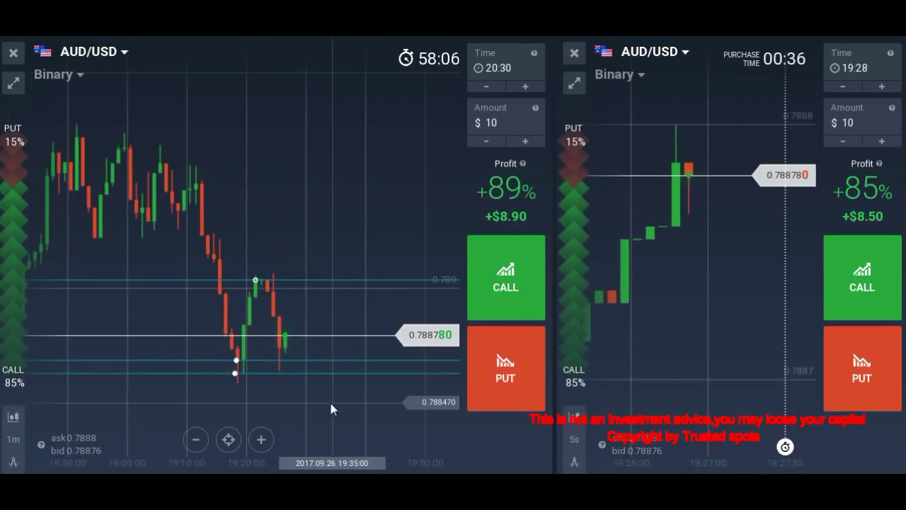
{"action": "scroll", "coordinate": [331, 409], "scroll_direction": "up", "scroll_amount": 3}
{"action": "left_click_drag", "start_coordinate": [236, 305], "coordinate": [252, 305]}
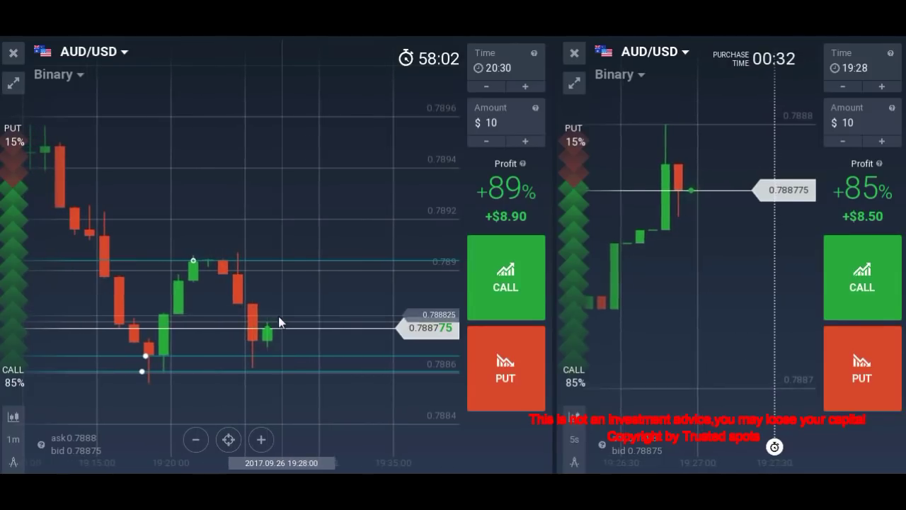
{"action": "scroll", "coordinate": [264, 369], "scroll_direction": "down", "scroll_amount": 3}
{"action": "scroll", "coordinate": [194, 370], "scroll_direction": "up", "scroll_amount": 5}
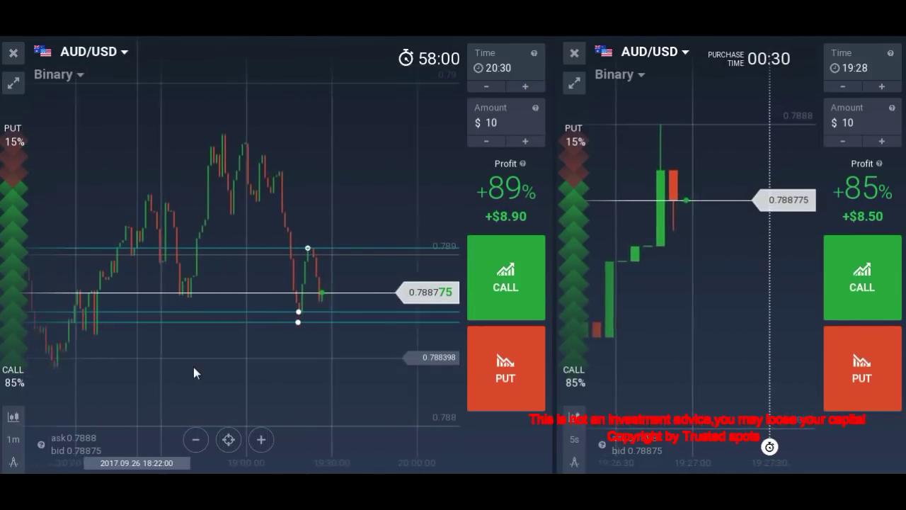
{"action": "scroll", "coordinate": [128, 383], "scroll_direction": "down", "scroll_amount": 4}
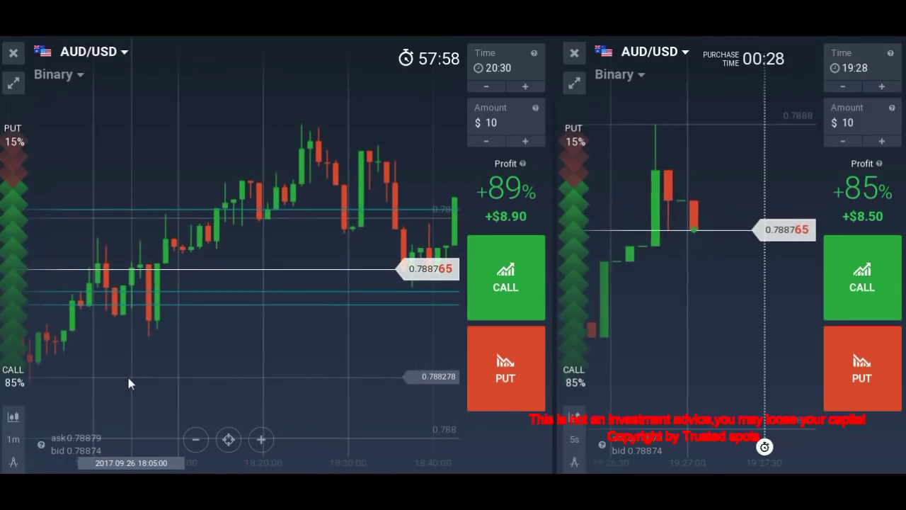
{"action": "scroll", "coordinate": [298, 405], "scroll_direction": "up", "scroll_amount": 6}
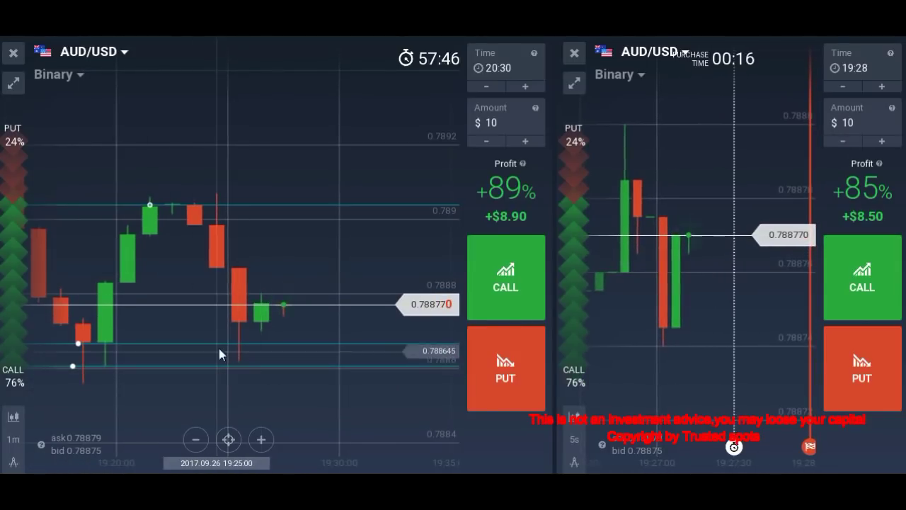
- Drag the lower support line's anchor point down and to the right
{"action": "left_click", "coordinate": [250, 390]}
{"action": "left_click_drag", "start_coordinate": [250, 390], "coordinate": [280, 390]}
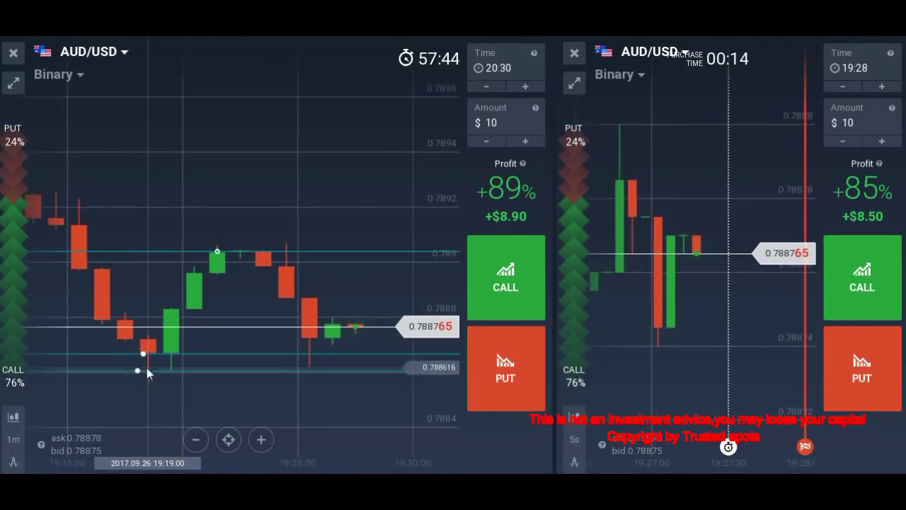
{"action": "left_click", "coordinate": [153, 382]}
{"action": "left_click_drag", "start_coordinate": [158, 384], "coordinate": [199, 401]}
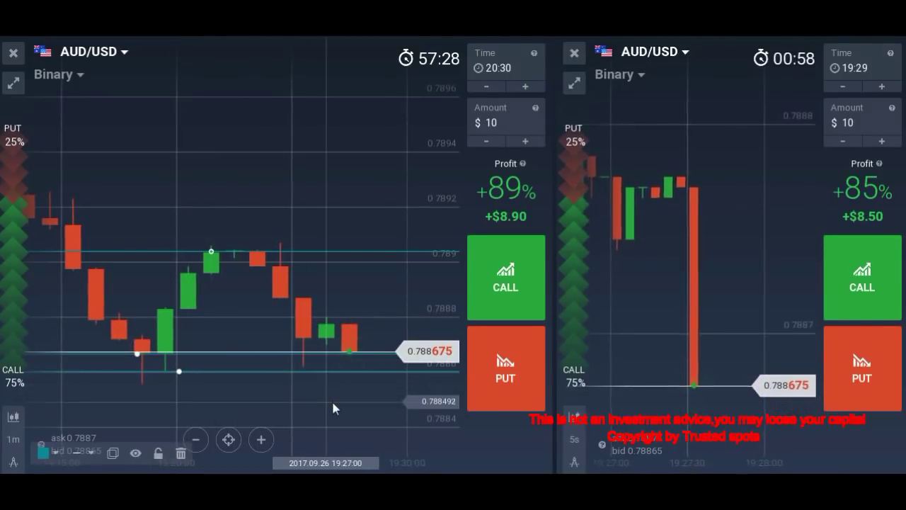
- Add a horizontal line at the latest low on the left AUD/USD chart
{"action": "left_click_drag", "start_coordinate": [339, 409], "coordinate": [313, 410]}
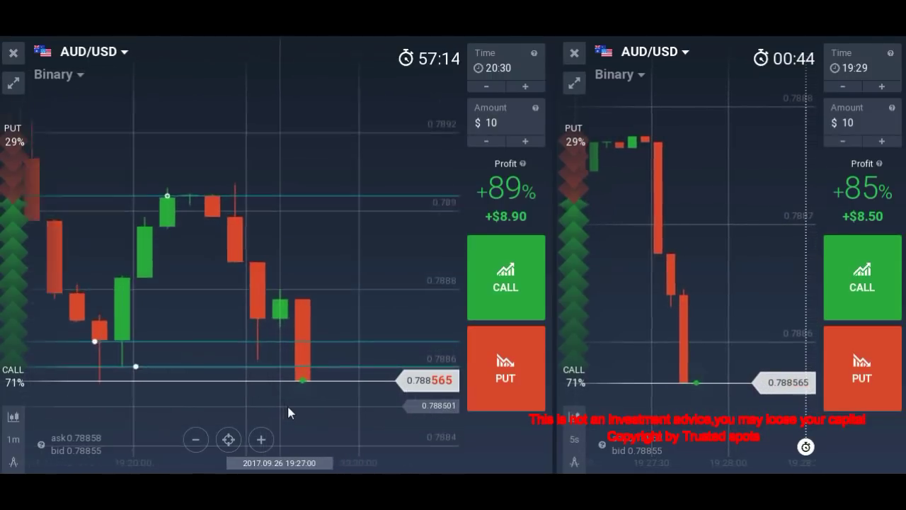
{"action": "left_click", "coordinate": [16, 464]}
{"action": "left_click", "coordinate": [79, 396]}
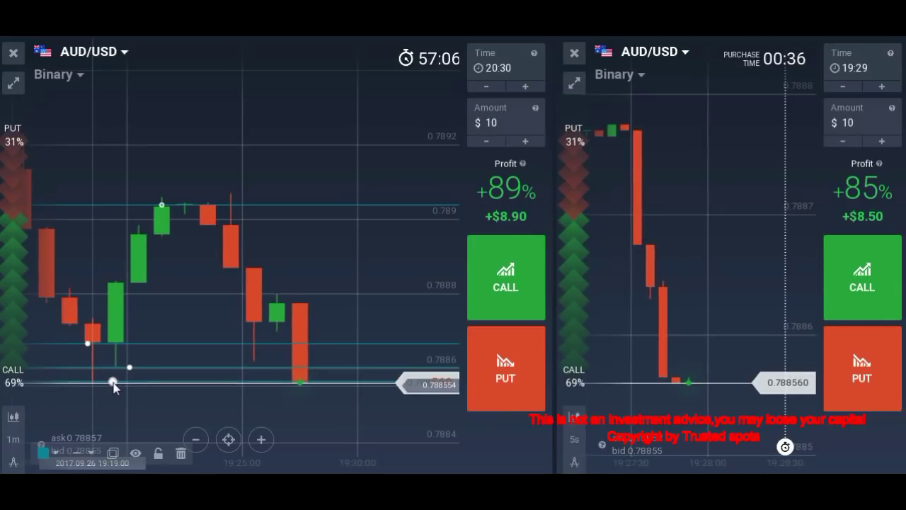
{"action": "scroll", "coordinate": [338, 423], "scroll_direction": "down", "scroll_amount": 2}
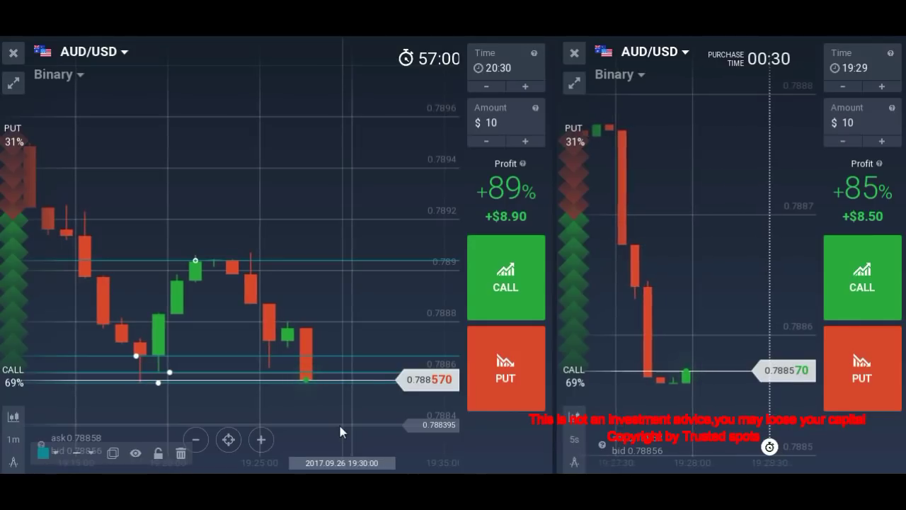
{"action": "scroll", "coordinate": [320, 428], "scroll_direction": "up", "scroll_amount": 2}
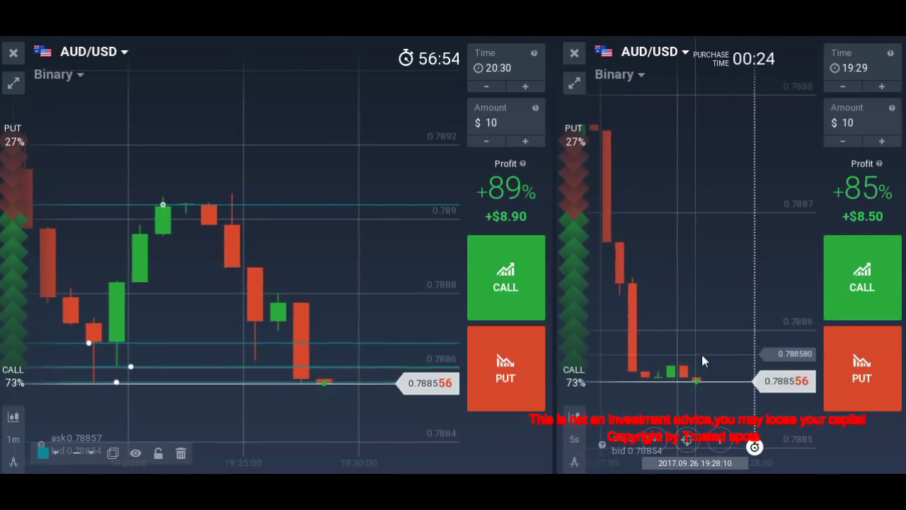
{"action": "left_click", "coordinate": [825, 318]}
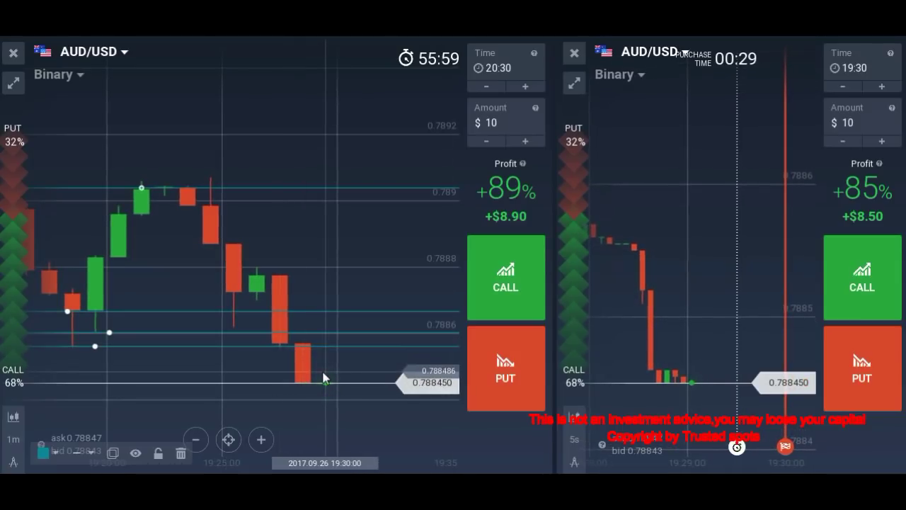
{"action": "scroll", "coordinate": [323, 377], "scroll_direction": "down", "scroll_amount": 2}
- Draw a horizontal support line at about 0.7883 on the left chart
{"action": "scroll", "coordinate": [322, 368], "scroll_direction": "down", "scroll_amount": 3}
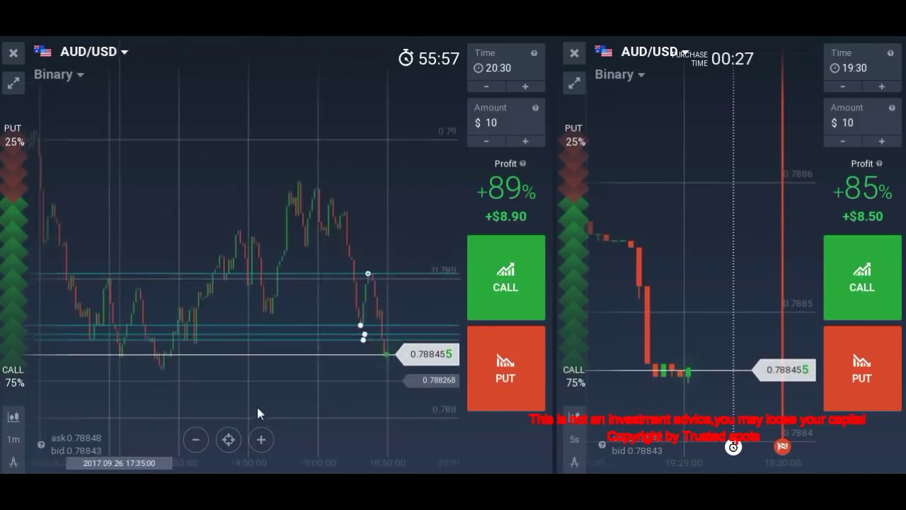
{"action": "scroll", "coordinate": [235, 396], "scroll_direction": "up", "scroll_amount": 4}
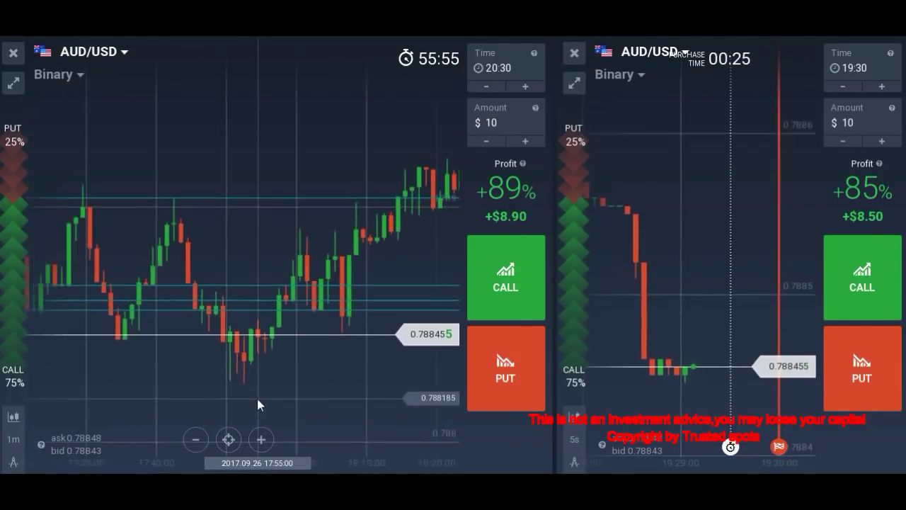
{"action": "scroll", "coordinate": [257, 403], "scroll_direction": "up", "scroll_amount": 3}
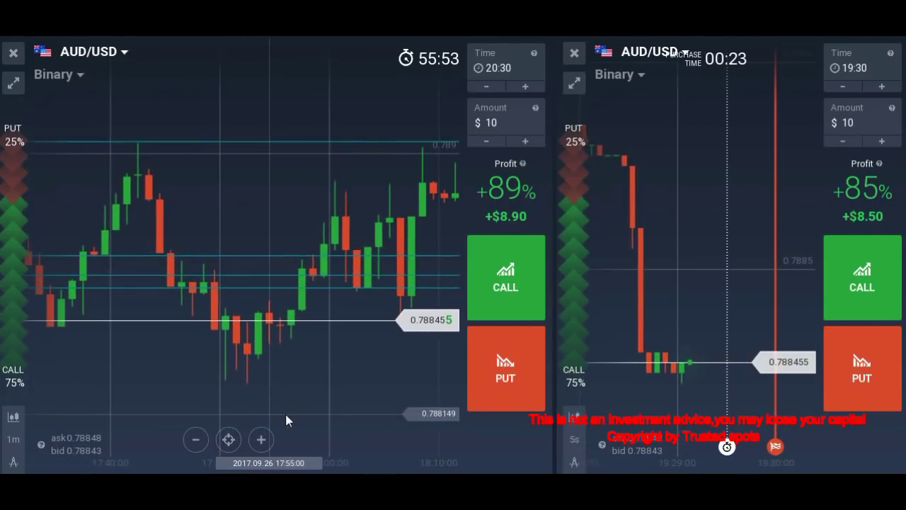
{"action": "left_click", "coordinate": [13, 462]}
{"action": "left_click", "coordinate": [121, 402]}
{"action": "left_click", "coordinate": [230, 354]}
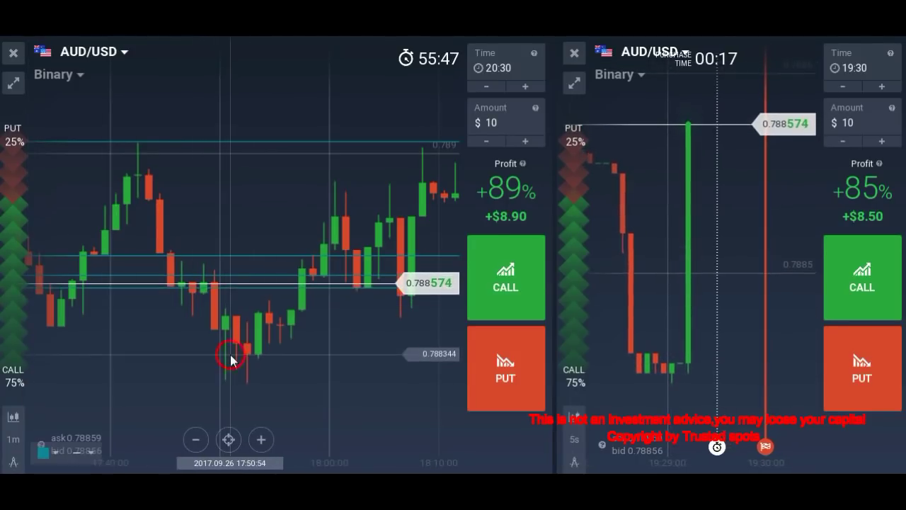
- Bring the left chart back to the latest candles
{"action": "scroll", "coordinate": [301, 380], "scroll_direction": "down", "scroll_amount": 3}
{"action": "left_click_drag", "start_coordinate": [334, 385], "coordinate": [123, 362]}
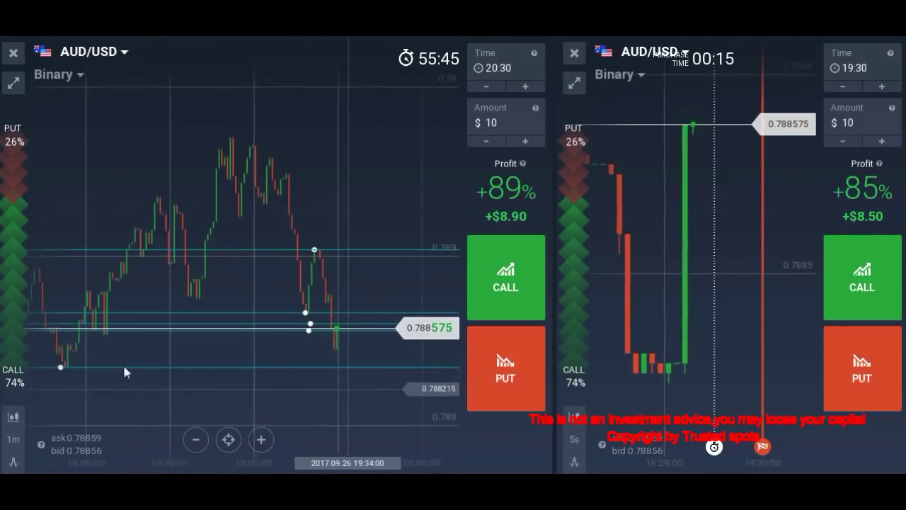
{"action": "scroll", "coordinate": [270, 399], "scroll_direction": "up", "scroll_amount": 5}
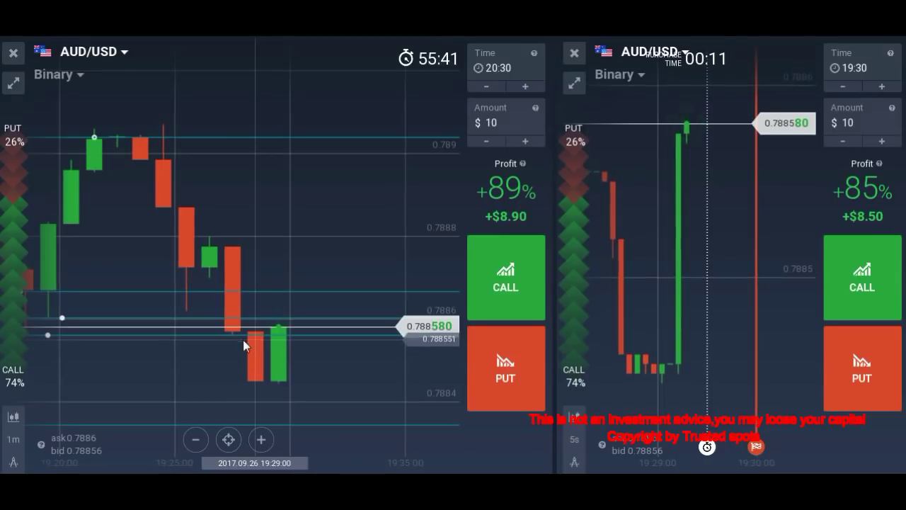
- Buy a $10 PUT on the right AUD/USD chart at 0.78857
{"action": "left_click", "coordinate": [862, 379]}
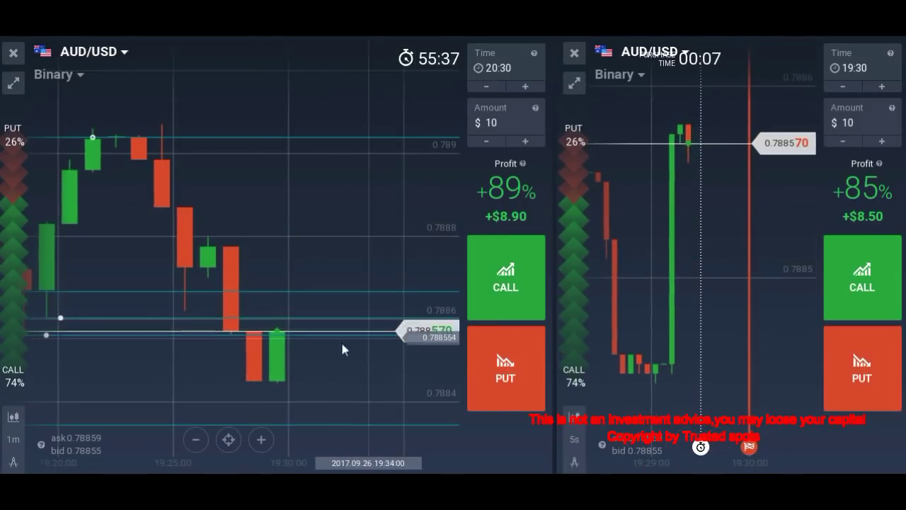
{"action": "scroll", "coordinate": [319, 341], "scroll_direction": "down", "scroll_amount": 3}
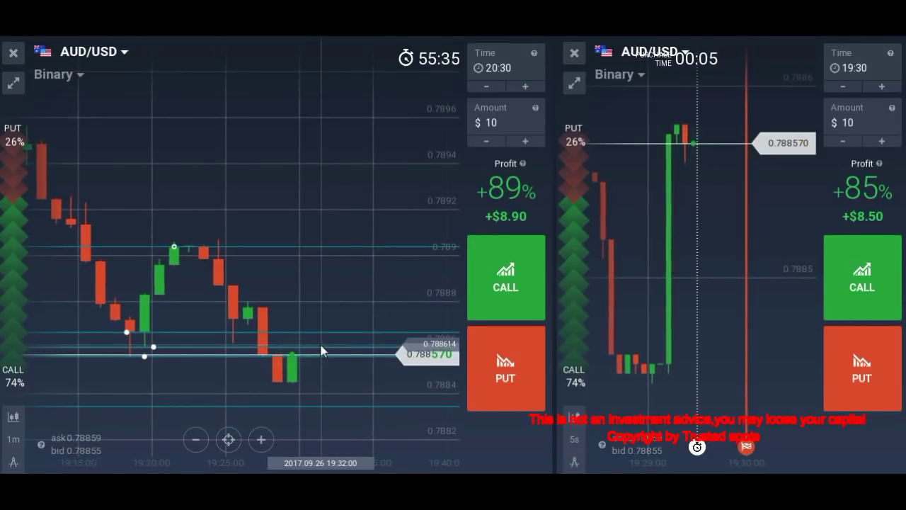
{"action": "scroll", "coordinate": [297, 353], "scroll_direction": "up", "scroll_amount": 3}
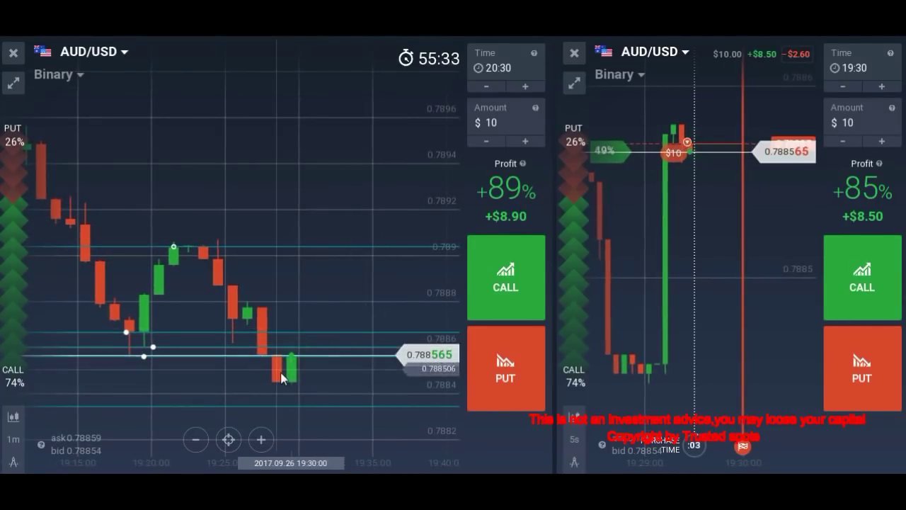
{"action": "scroll", "coordinate": [261, 325], "scroll_direction": "down", "scroll_amount": 1}
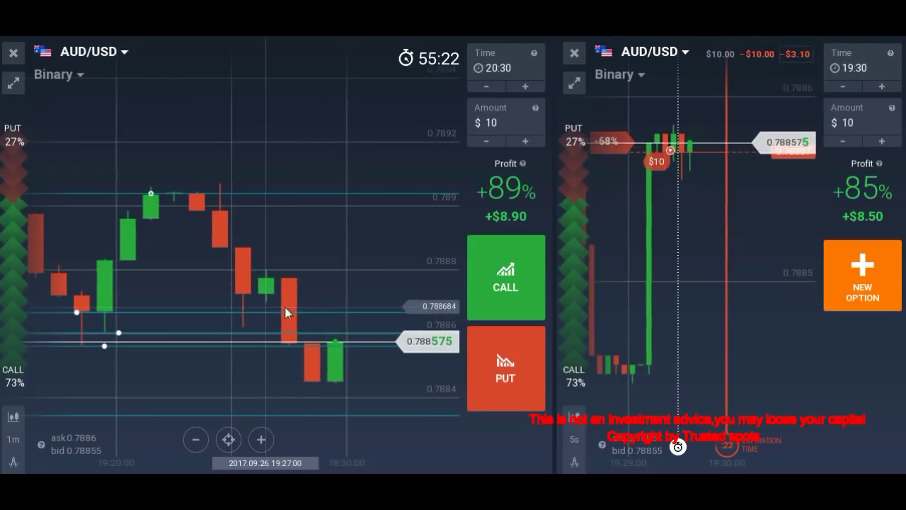
- Pan the left chart and zoom the right chart to follow the put to +$8.50
{"action": "left_click_drag", "start_coordinate": [338, 388], "coordinate": [293, 378]}
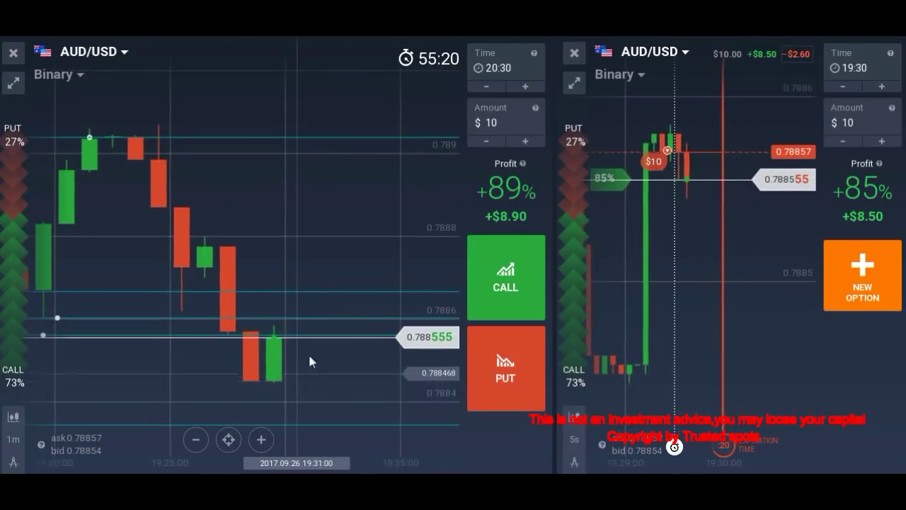
{"action": "scroll", "coordinate": [653, 293], "scroll_direction": "up", "scroll_amount": 3}
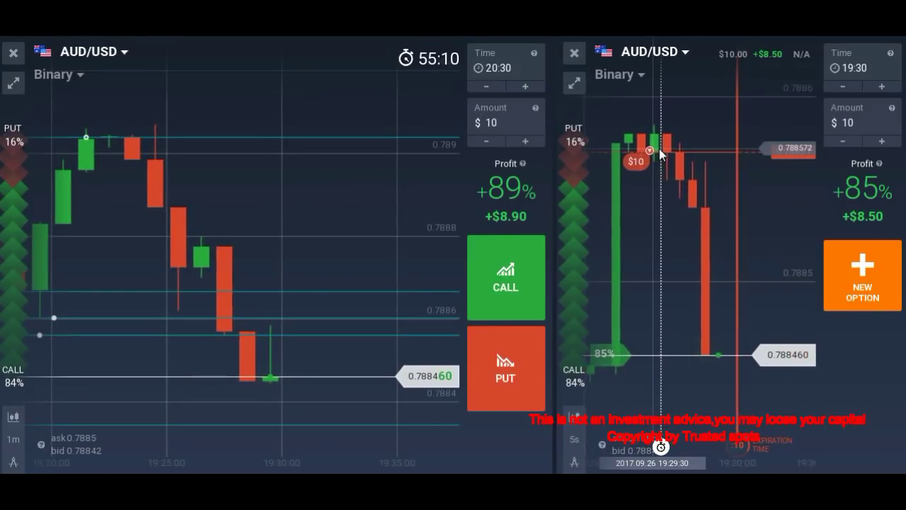
{"action": "scroll", "coordinate": [752, 313], "scroll_direction": "down", "scroll_amount": 2}
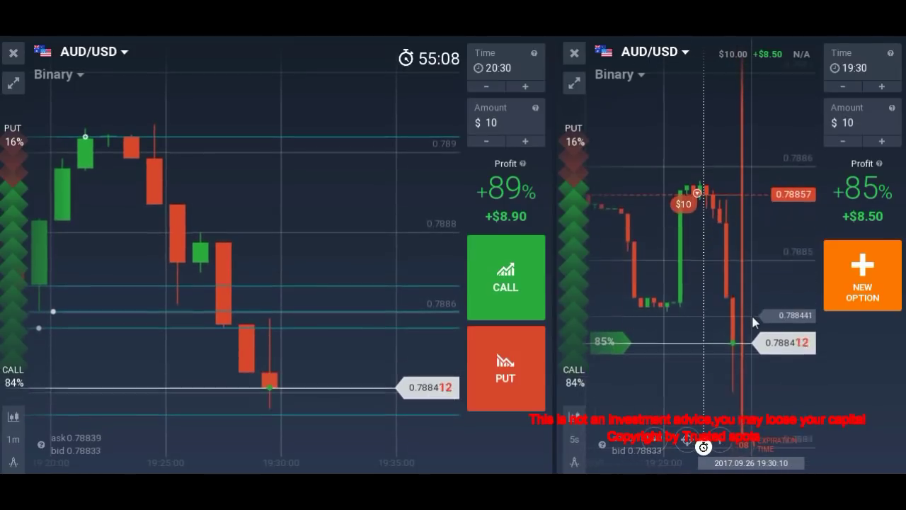